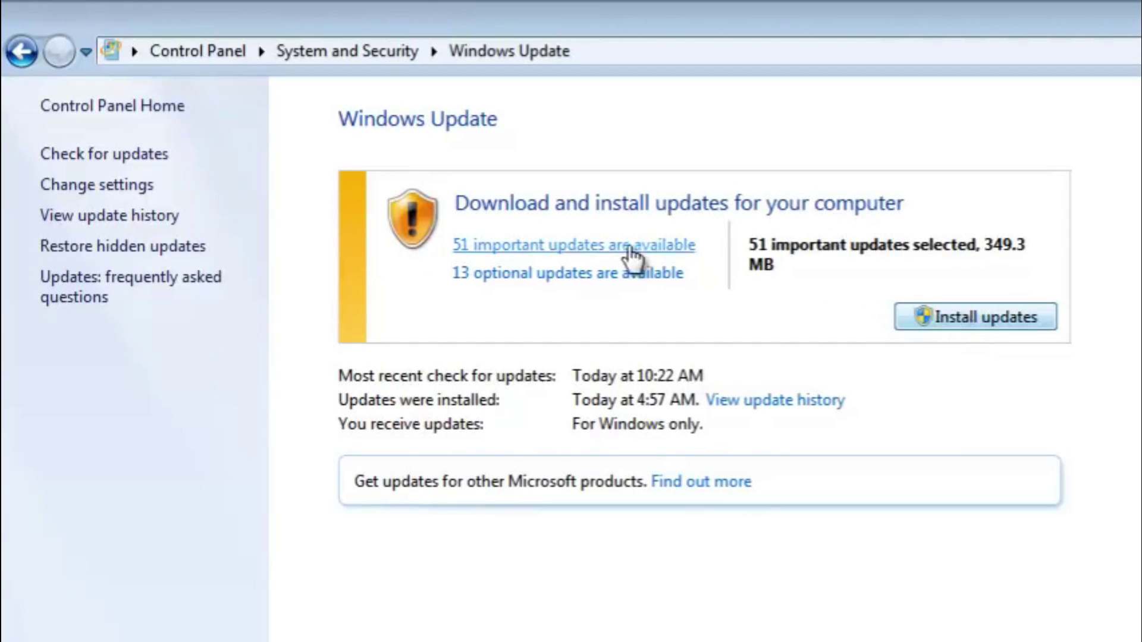
Step: Review the list of 51 important updates, all selected, and return to the Windows Update summary
{"action": "left_click", "coordinate": [541, 249]}
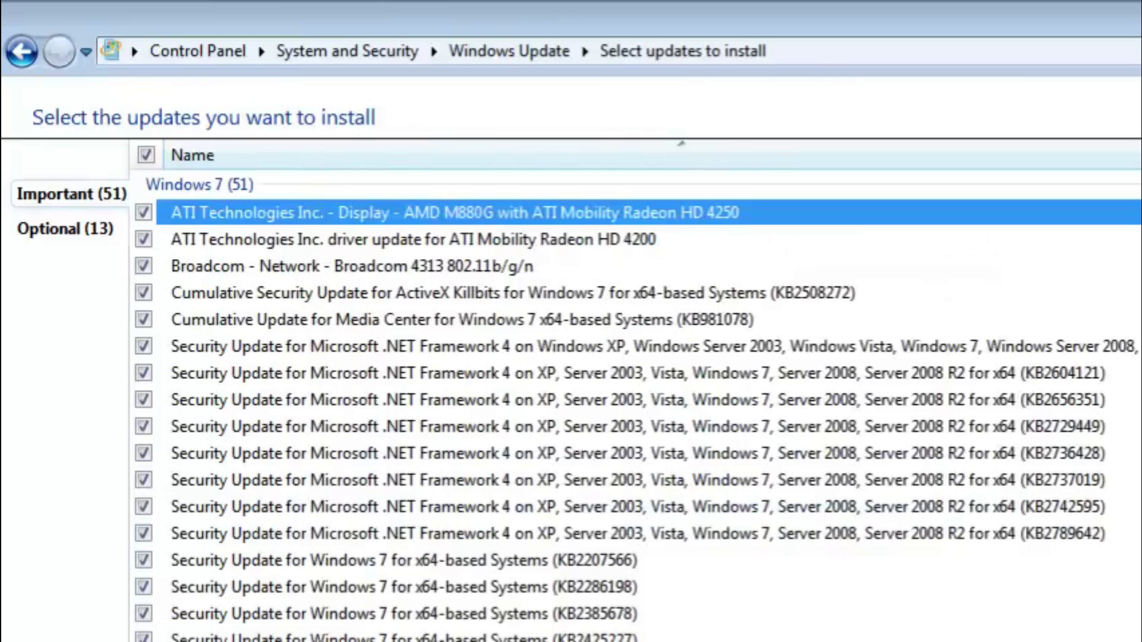
{"action": "scroll", "coordinate": [572, 402], "scroll_direction": "down", "scroll_amount": 3}
{"action": "scroll", "coordinate": [572, 401], "scroll_direction": "down", "scroll_amount": 4}
{"action": "scroll", "coordinate": [571, 401], "scroll_direction": "down", "scroll_amount": 1}
{"action": "scroll", "coordinate": [571, 402], "scroll_direction": "up", "scroll_amount": 2}
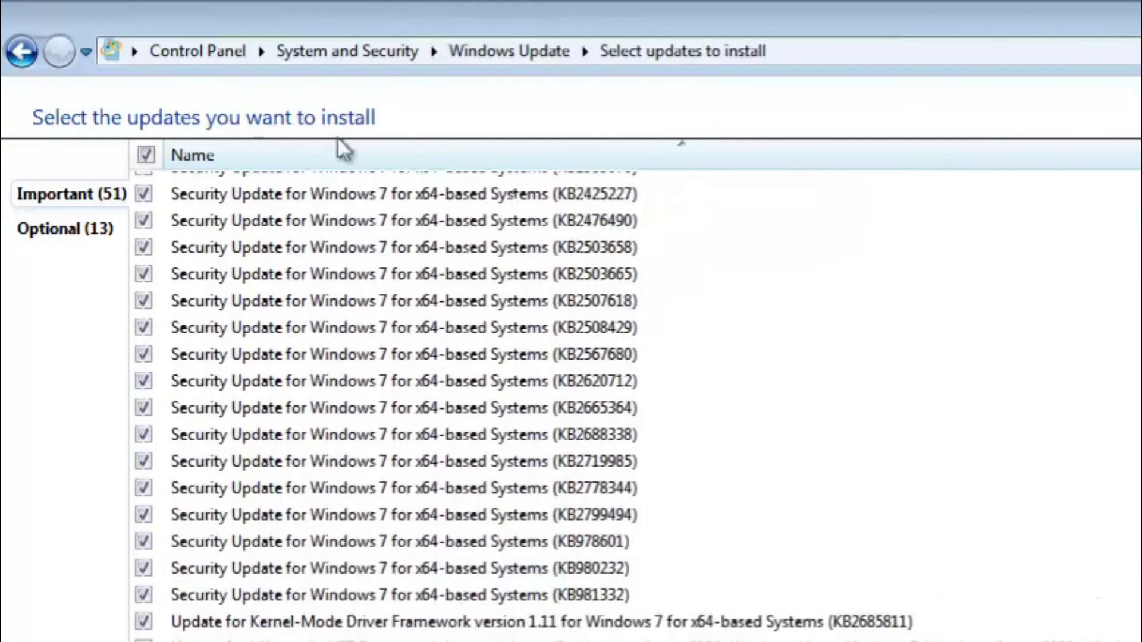
{"action": "left_click", "coordinate": [22, 51]}
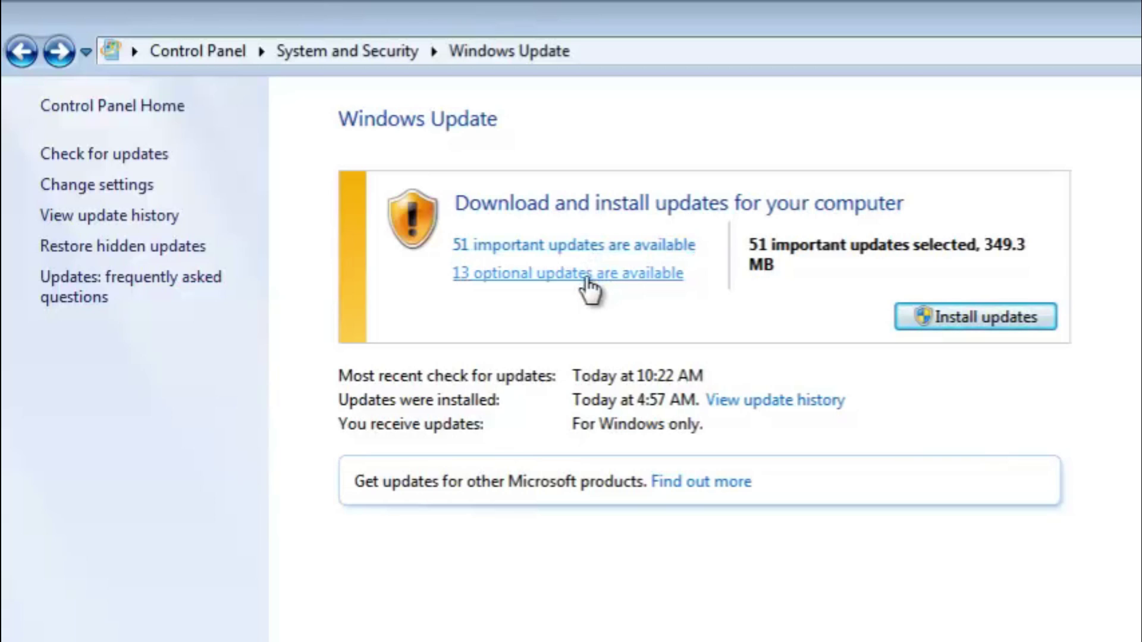
Step: Toggle the Rights Management, KB2607576 and select-all checkboxes on and off, leaving all 13 optional updates unselected
{"action": "left_click", "coordinate": [588, 277]}
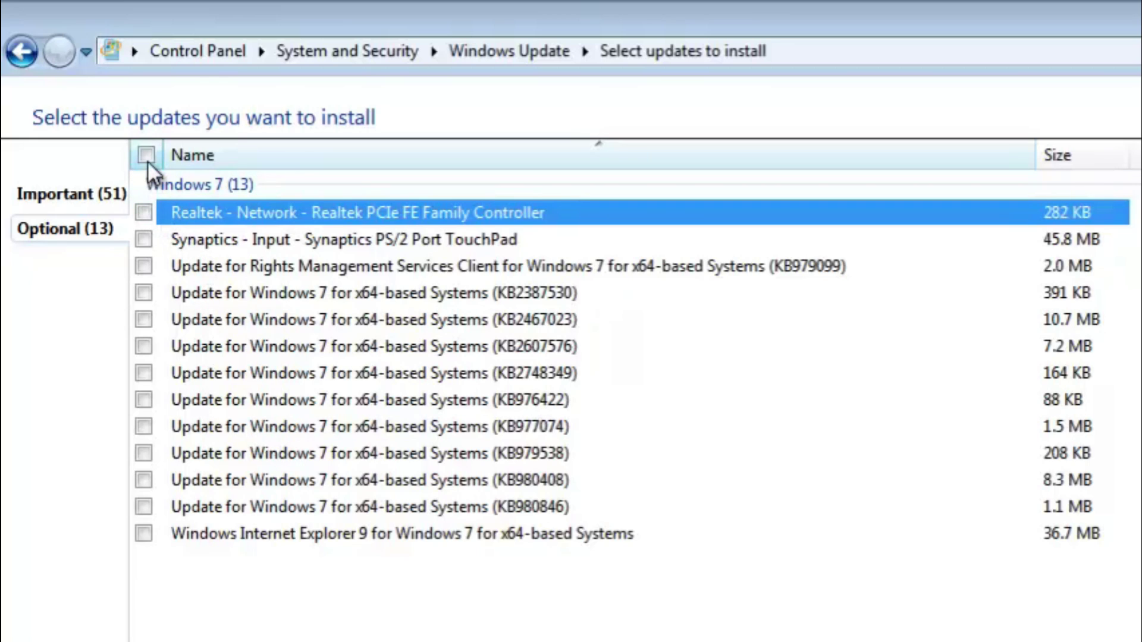
{"action": "left_click", "coordinate": [143, 267]}
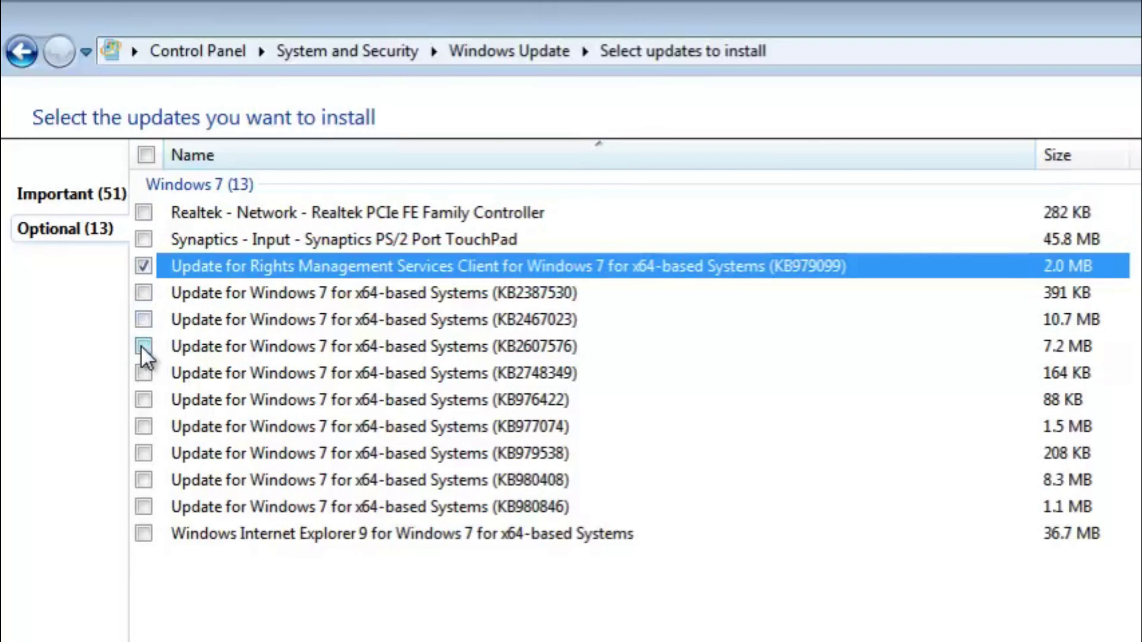
{"action": "left_click", "coordinate": [144, 346]}
{"action": "left_click", "coordinate": [143, 268]}
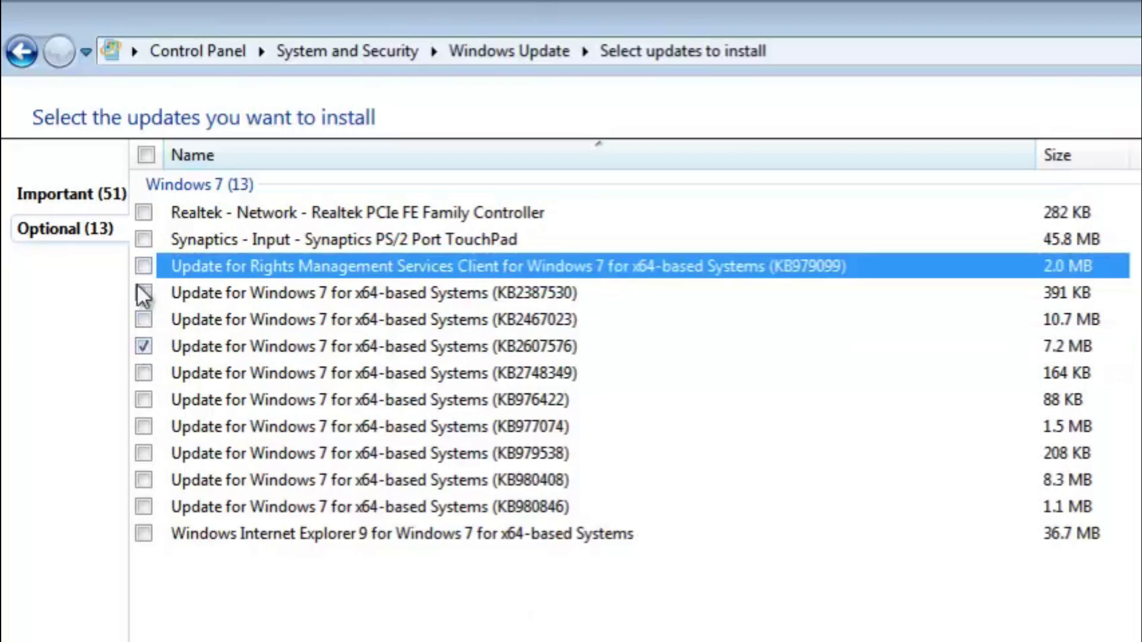
{"action": "left_click", "coordinate": [144, 346]}
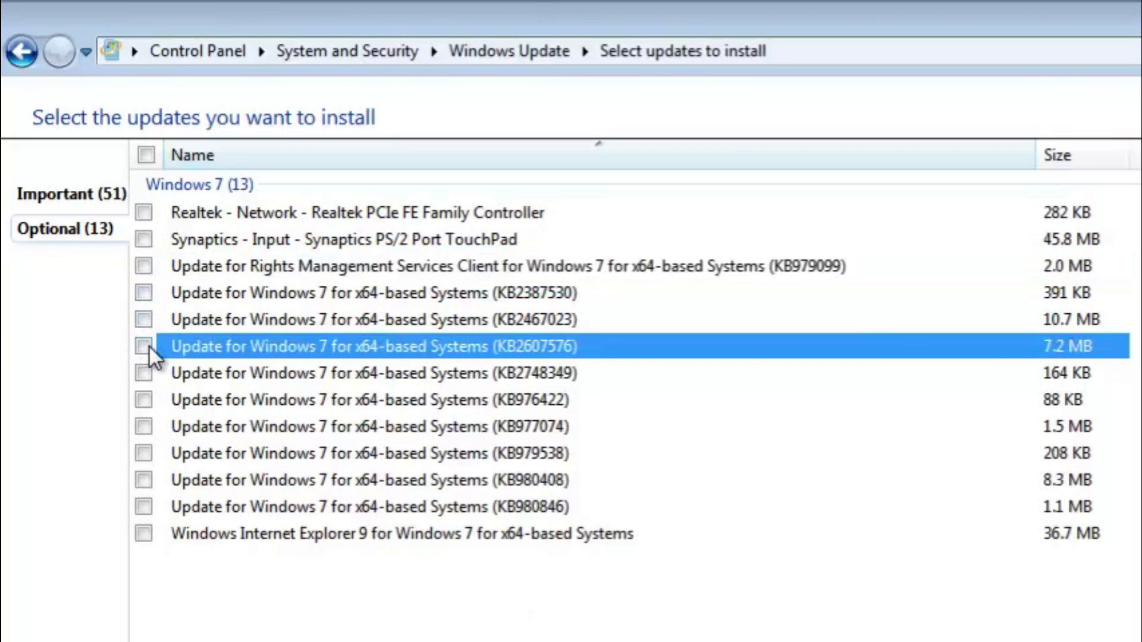
{"action": "left_click", "coordinate": [145, 155]}
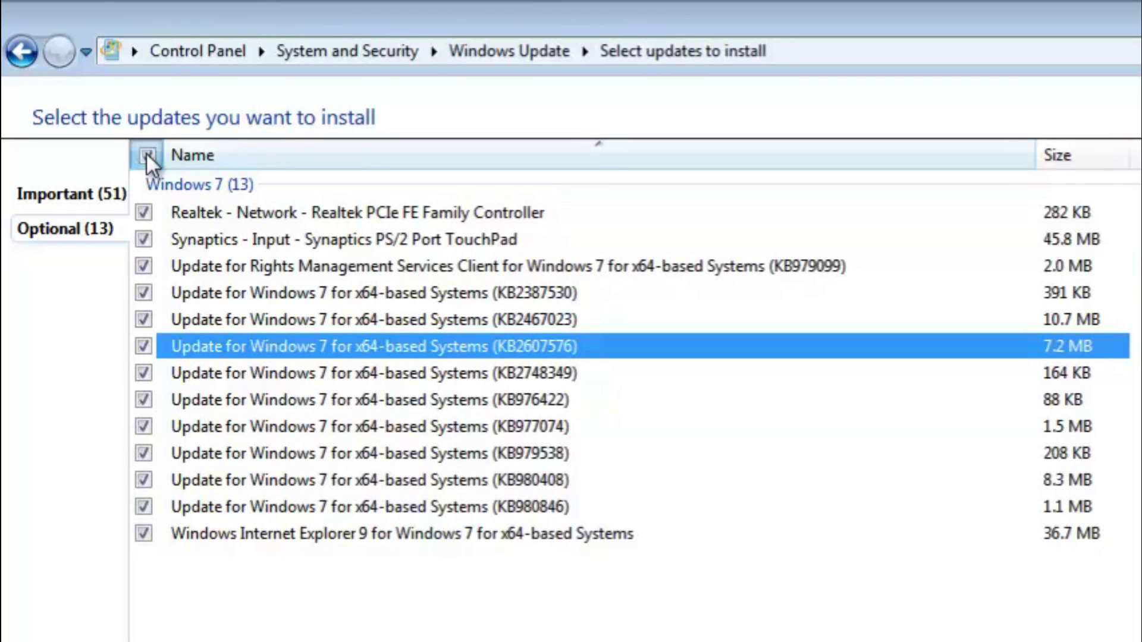
{"action": "left_click", "coordinate": [145, 155]}
Step: Return to the Windows Update summary and reopen the list of 51 important updates
{"action": "left_click", "coordinate": [24, 52]}
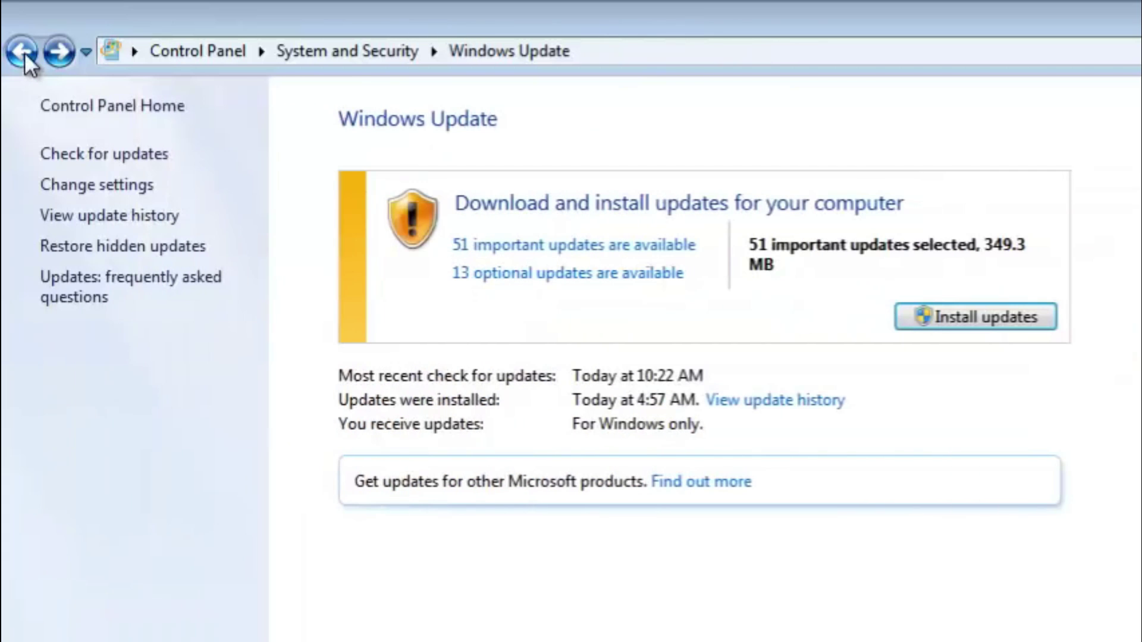
{"action": "left_click", "coordinate": [564, 246]}
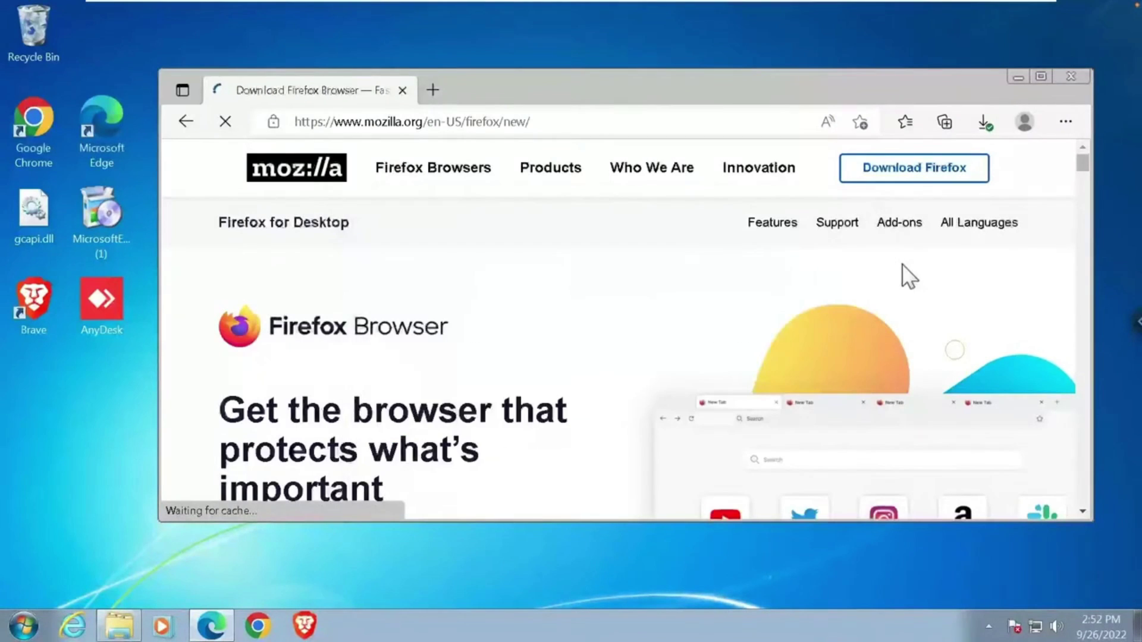
Step: Download Firefox Installer.exe from mozilla.org and show it in the Downloads folder
{"action": "left_click", "coordinate": [905, 179]}
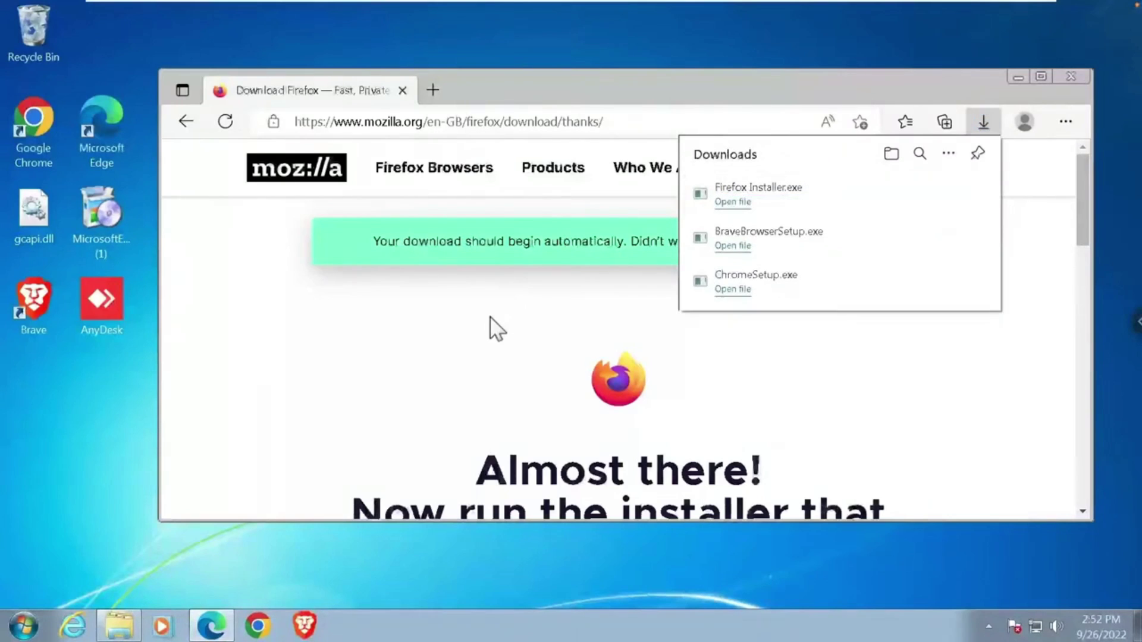
{"action": "left_click", "coordinate": [121, 628]}
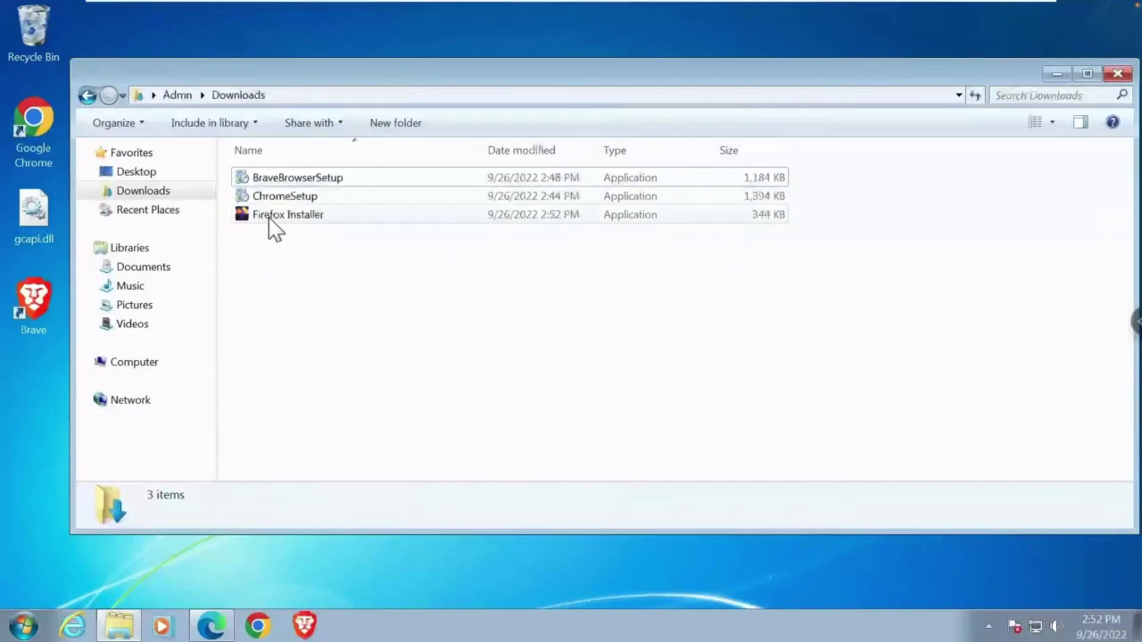
Step: Launch Firefox Installer.exe, confirming the security warning and UAC prompt so Firefox installs
{"action": "double_click", "coordinate": [268, 217]}
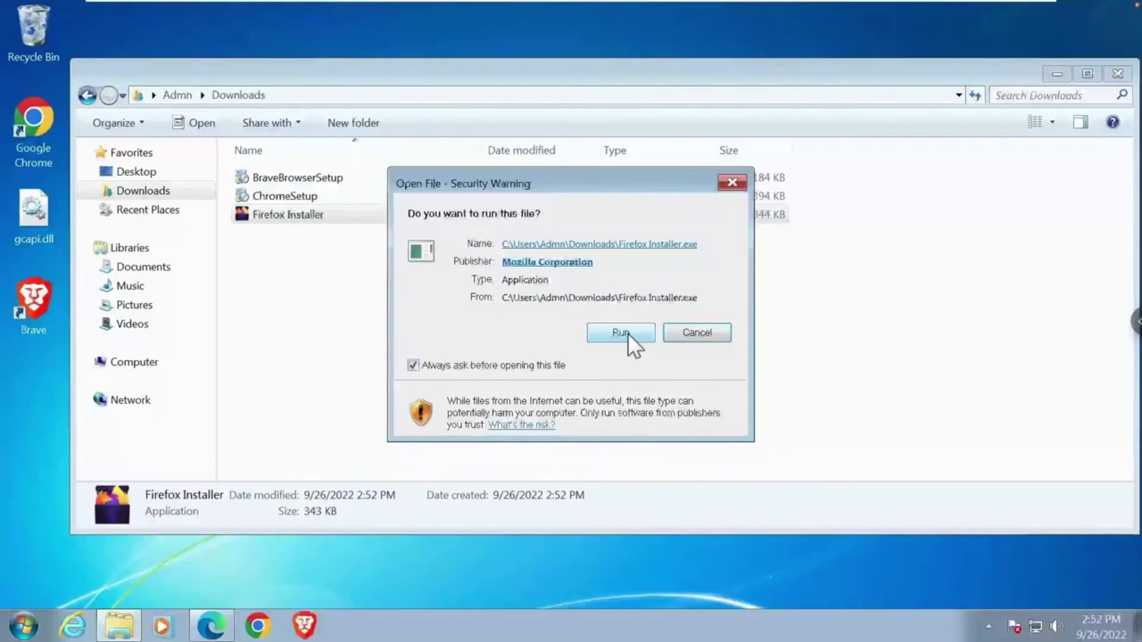
{"action": "left_click", "coordinate": [620, 332]}
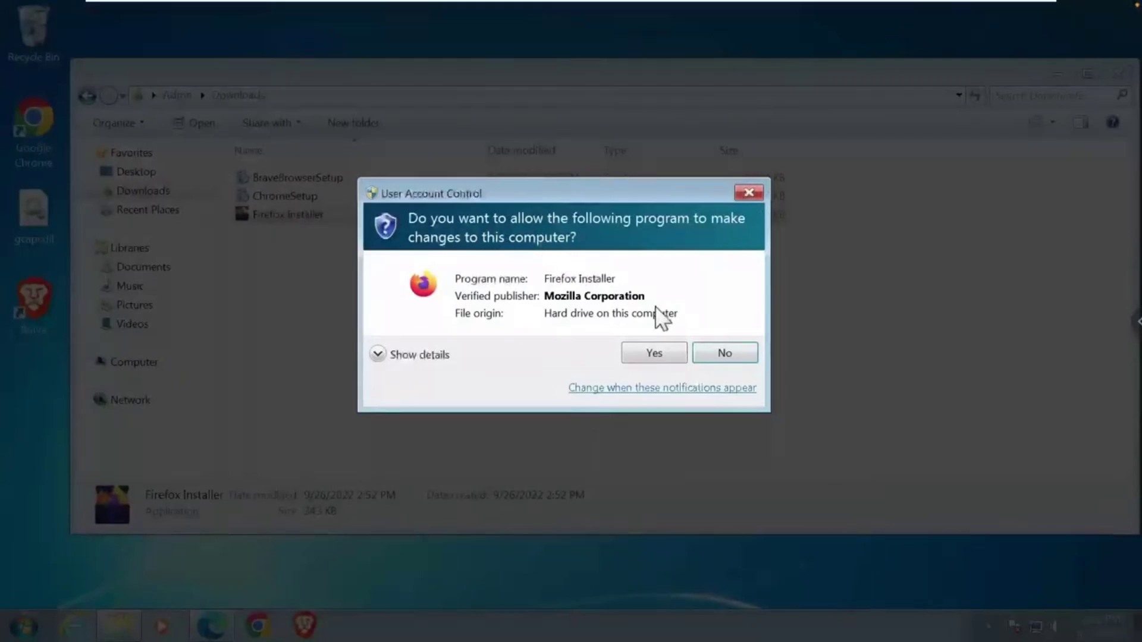
{"action": "left_click", "coordinate": [651, 352]}
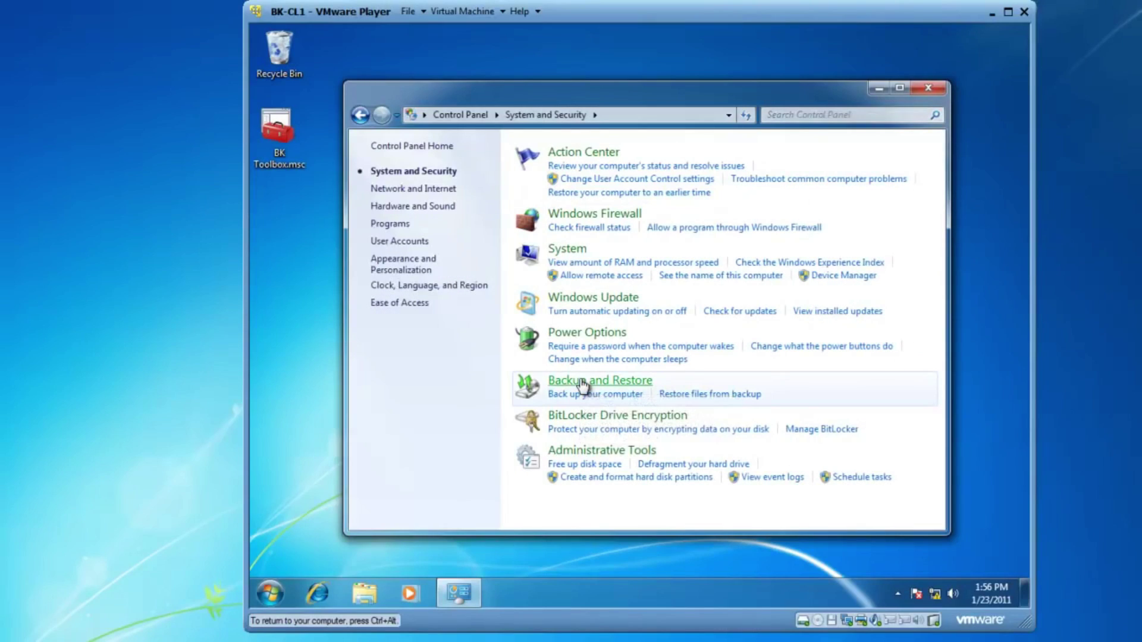
Step: Start the Windows Backup setup wizard from the Backup and Restore page
{"action": "left_click", "coordinate": [580, 378]}
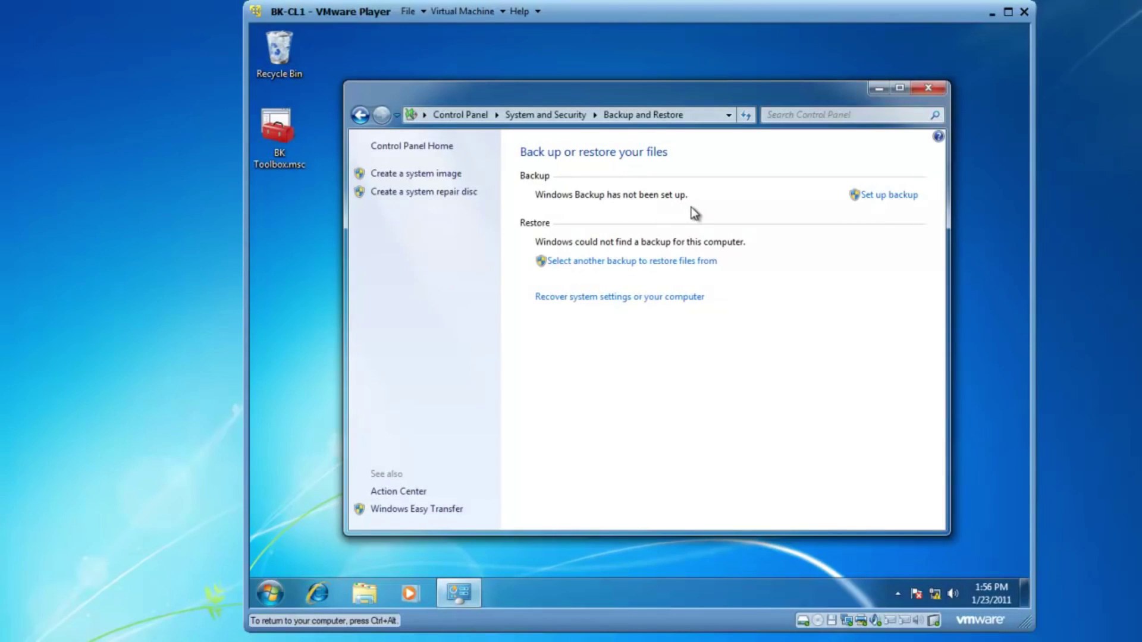
{"action": "left_click", "coordinate": [884, 197]}
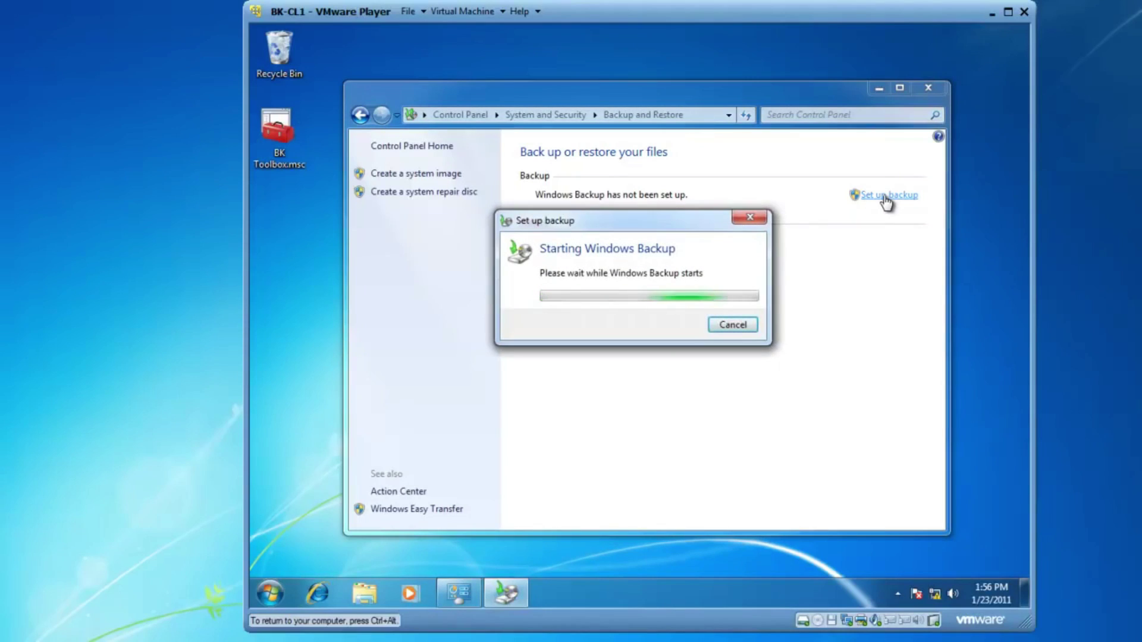